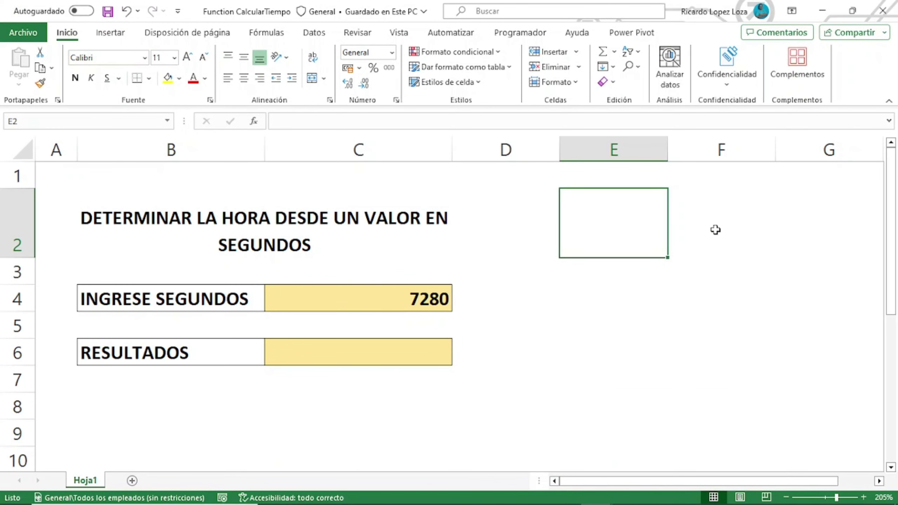
Open the Visual Basic editor from the Programador tab and insert a new module, Módulo1
{"action": "left_click", "coordinate": [715, 230]}
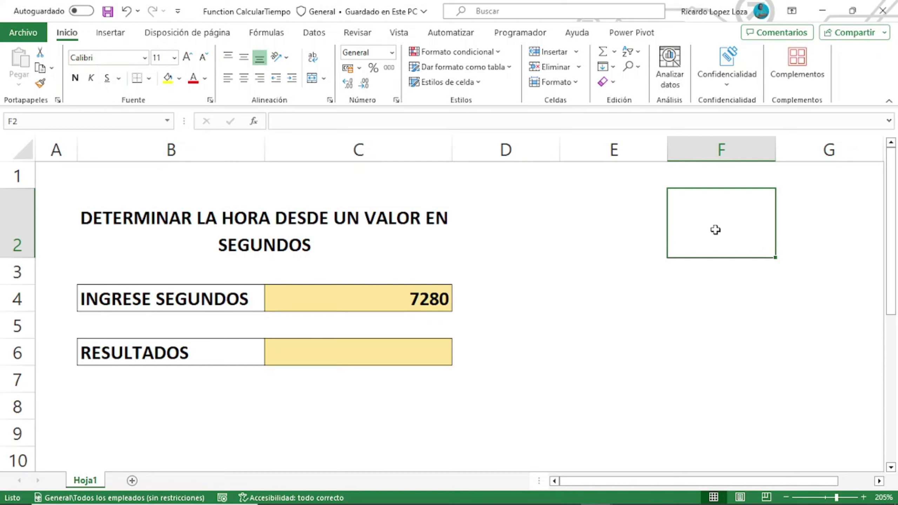
{"action": "left_click", "coordinate": [536, 41]}
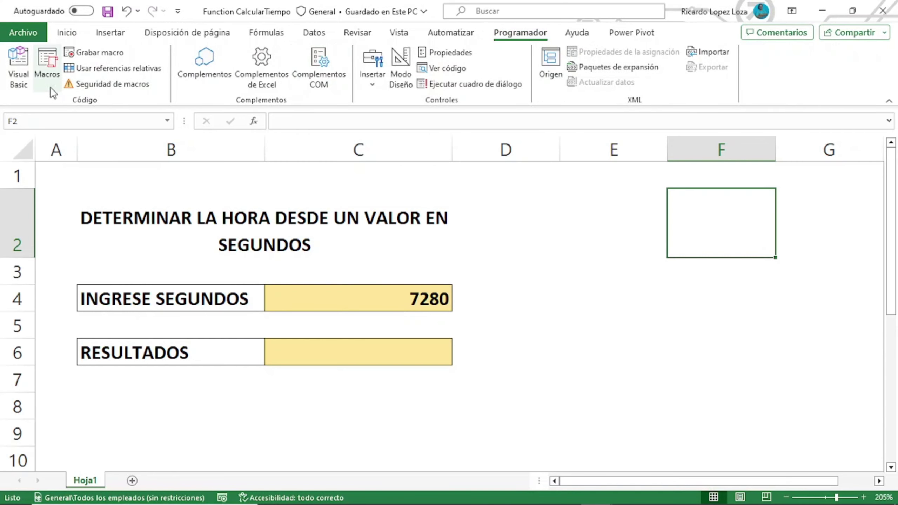
{"action": "left_click", "coordinate": [18, 85]}
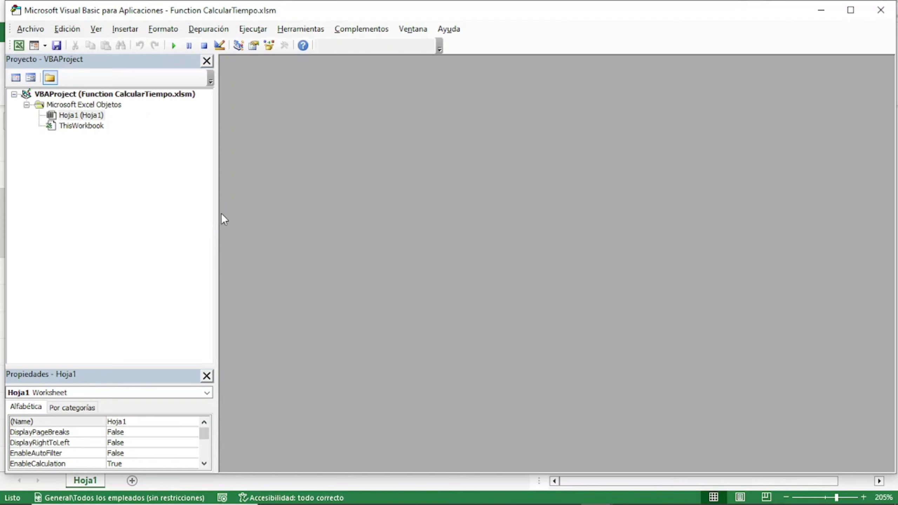
{"action": "left_click", "coordinate": [172, 32]}
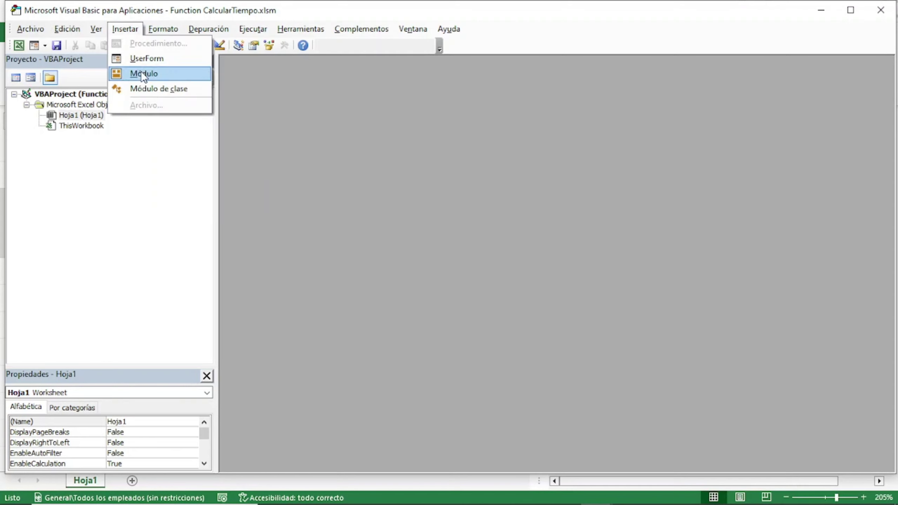
{"action": "left_click", "coordinate": [142, 73]}
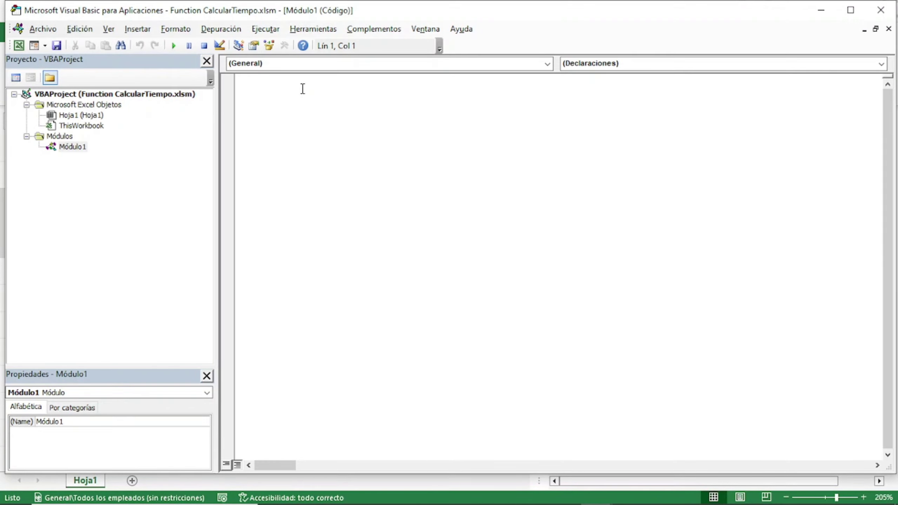
Declare Function CalcularTiempo(ByVal segundos As Integer) As String so End Function is added below
{"action": "type", "text": "D"}
{"action": "key", "text": "BackSpace"}
{"action": "type", "text": "Function "}
{"action": "type", "text": "Calcular"}
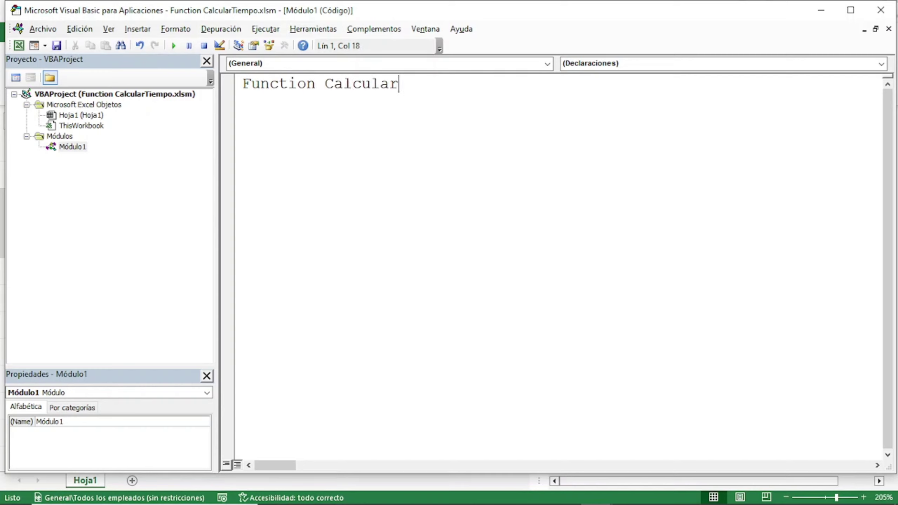
{"action": "type", "text": "Tiempo"}
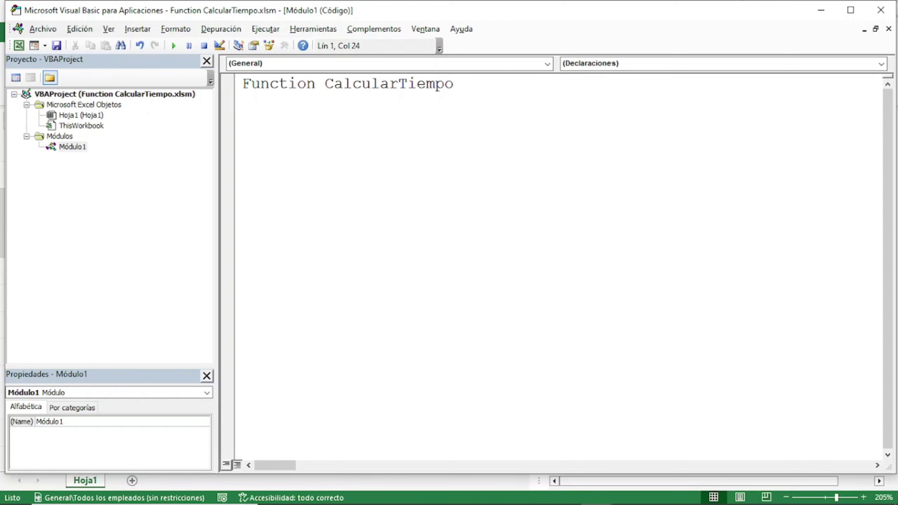
{"action": "type", "text": "("}
{"action": "type", "text": "by"}
{"action": "type", "text": "val seg"}
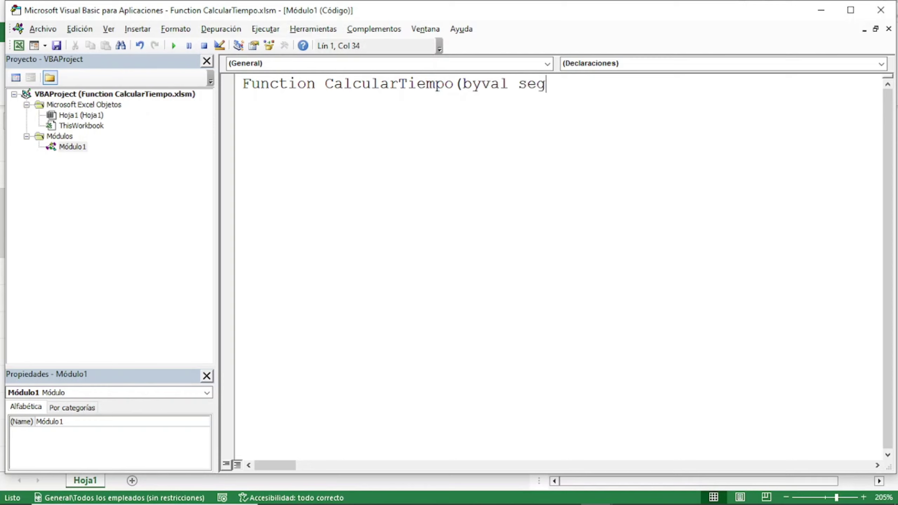
{"action": "type", "text": "undos as i"}
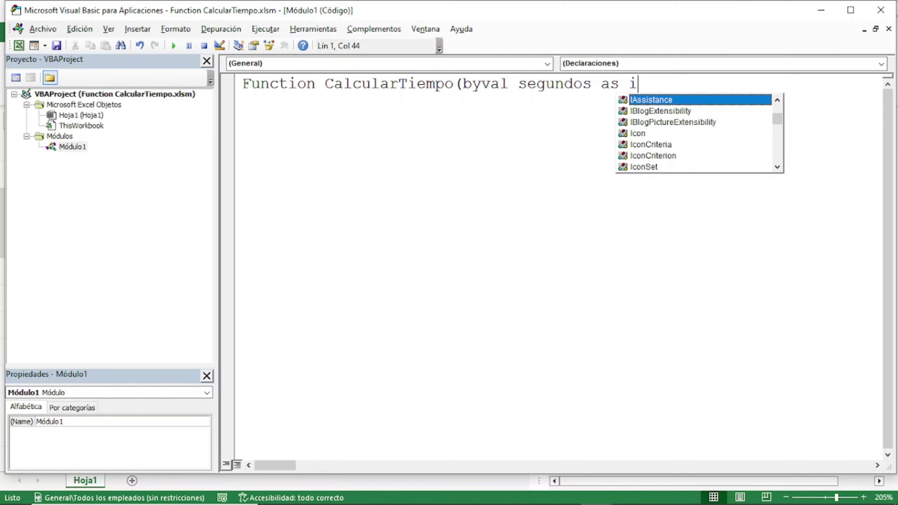
{"action": "type", "text": "n"}
{"action": "key", "text": "Tab"}
{"action": "type", "text": ")"}
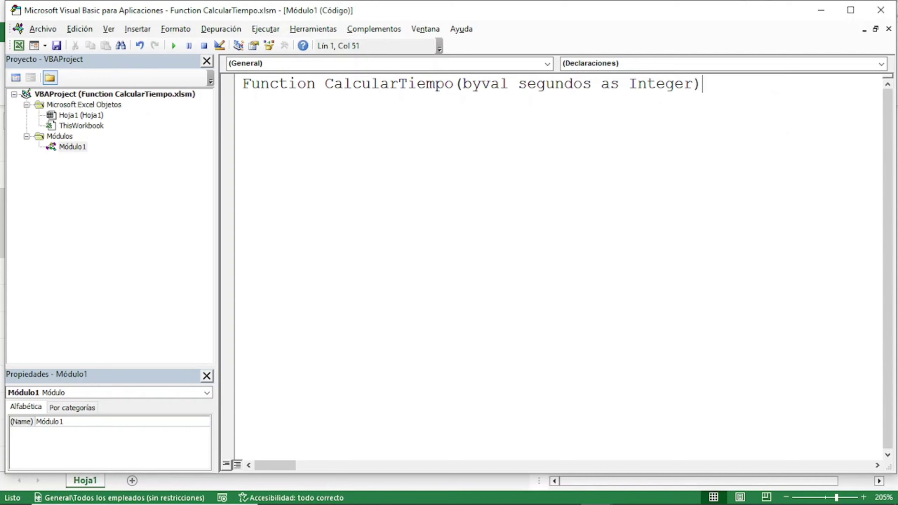
{"action": "type", "text": "as"}
{"action": "type", "text": " str"}
{"action": "key", "text": "Tab"}
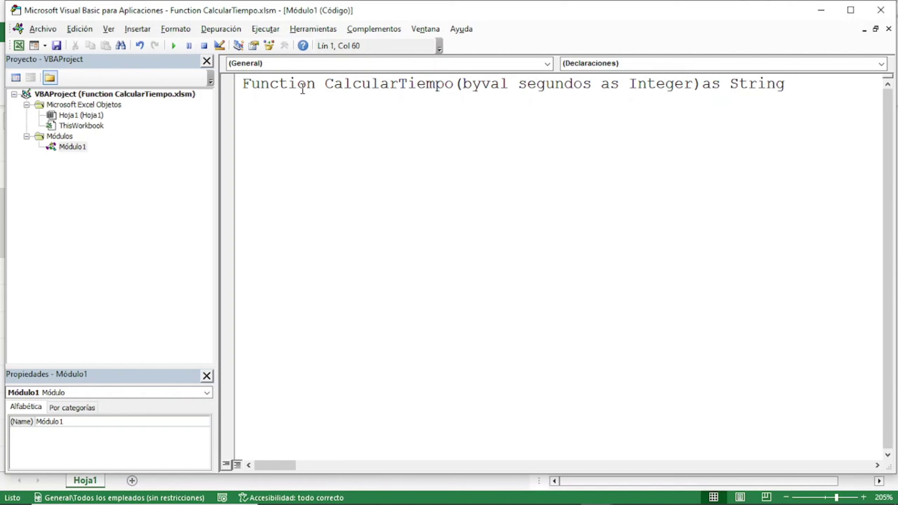
{"action": "key", "text": "Return"}
{"action": "key", "text": "Return"}
{"action": "key", "text": "Return"}
{"action": "key", "text": "Return"}
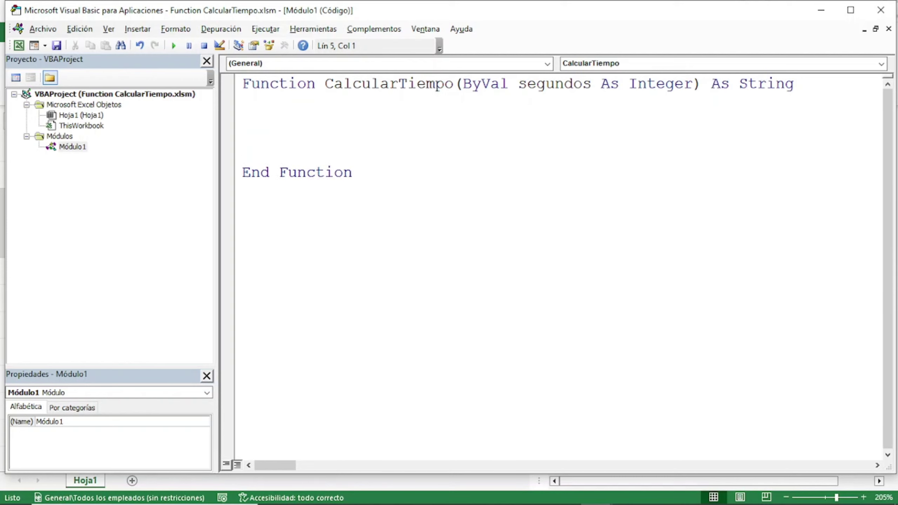
{"action": "key", "text": "Up"}
{"action": "key", "text": "Up"}
Declare the variables hora, minutos and seg As Integer inside the function
{"action": "type", "text": "dim "}
{"action": "type", "text": "hor"}
{"action": "type", "text": ","}
{"action": "key", "text": "BackSpace"}
{"action": "type", "text": "a"}
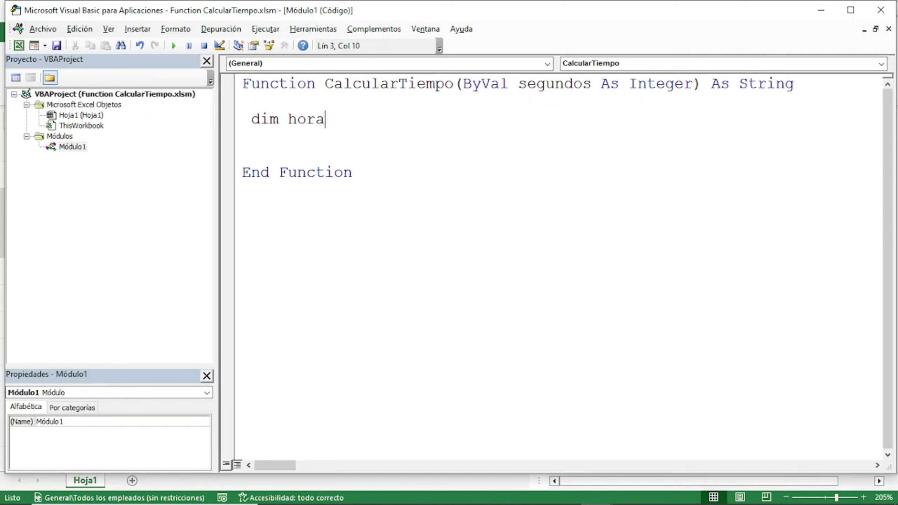
{"action": "type", "text": ", minu"}
{"action": "type", "text": "tos, se"}
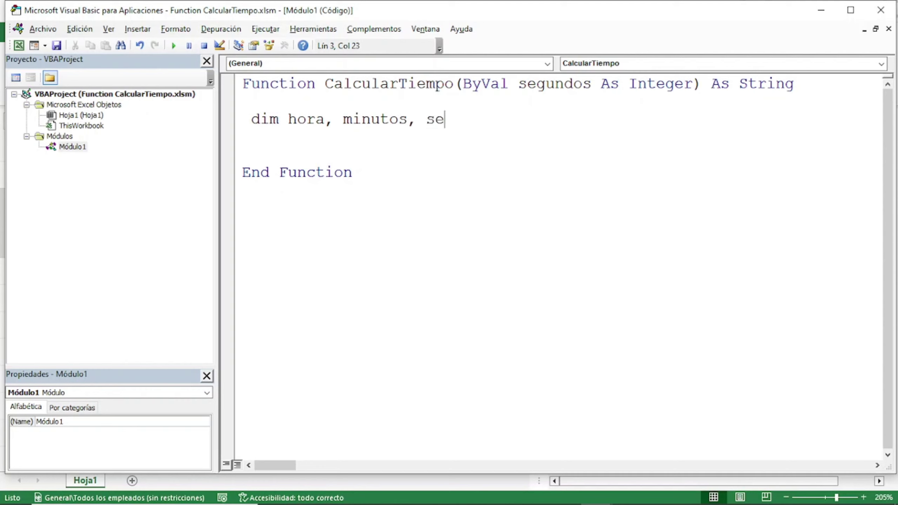
{"action": "type", "text": "g "}
{"action": "type", "text": "as"}
{"action": "type", "text": " in"}
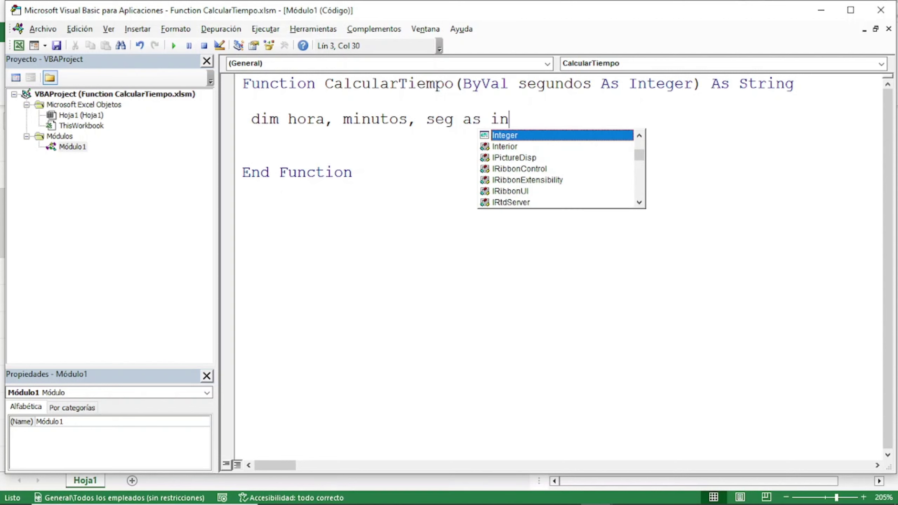
{"action": "key", "text": "Tab"}
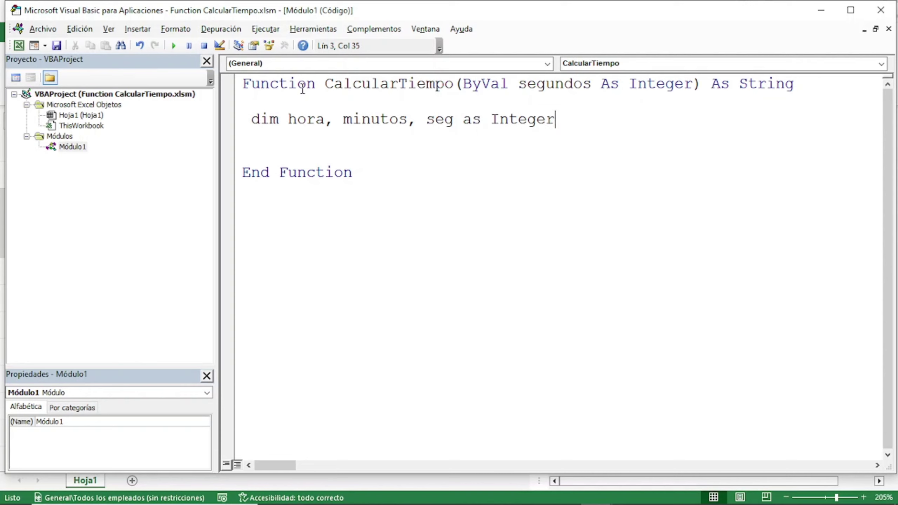
{"action": "key", "text": "Return"}
{"action": "key", "text": "Return"}
{"action": "key", "text": "Return"}
Add the line hora = segundos / 3600 below the declaration
{"action": "key", "text": "Up"}
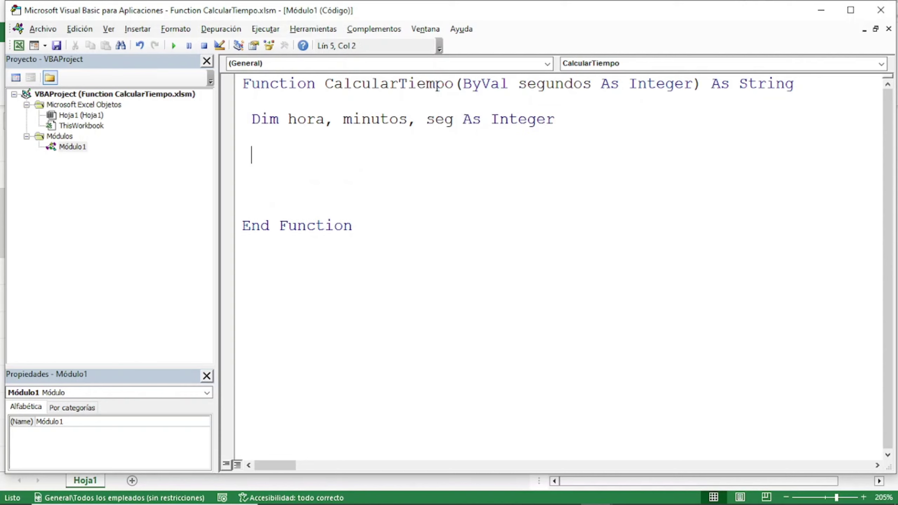
{"action": "key", "text": "Tab"}
{"action": "type", "text": "hora "}
{"action": "type", "text": "= "}
{"action": "type", "text": "segundo"}
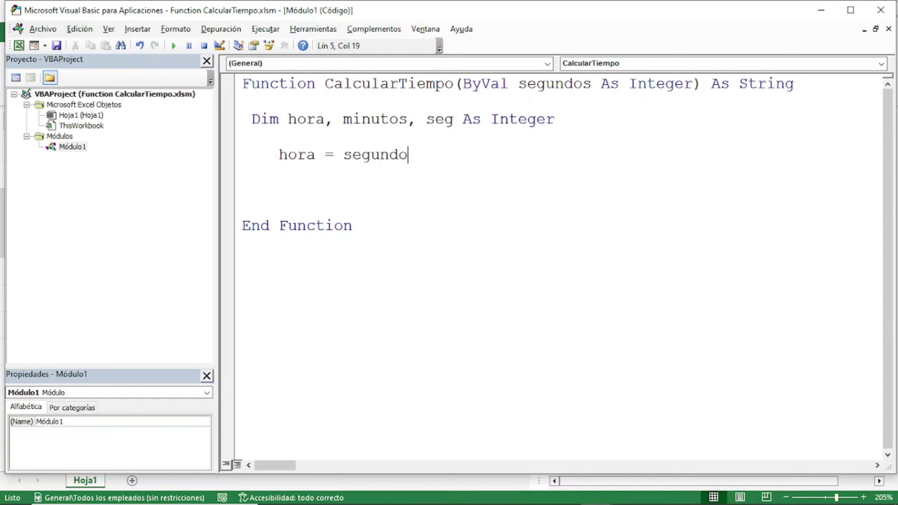
{"action": "type", "text": "s / "}
{"action": "type", "text": "3"}
{"action": "type", "text": "600"}
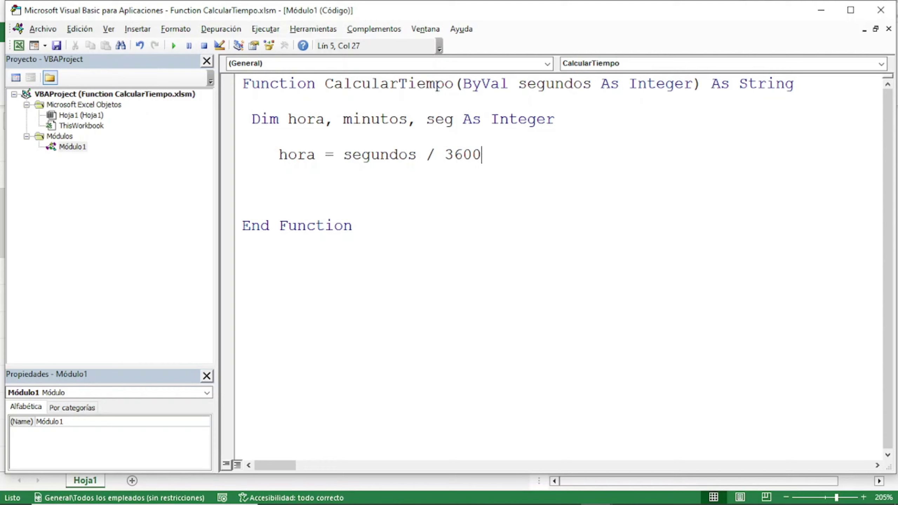
{"action": "key", "text": "Return"}
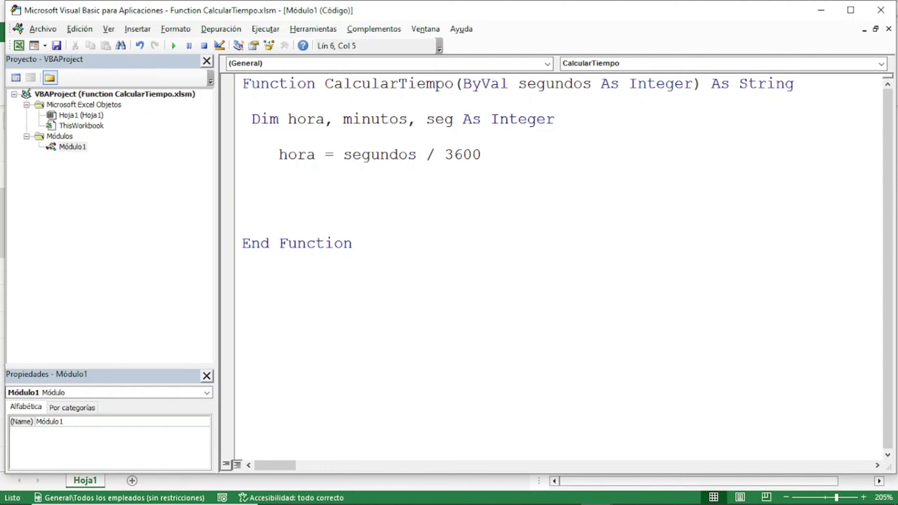
{"action": "key", "text": "Up"}
{"action": "key", "text": "Right"}
{"action": "key", "text": "Right"}
{"action": "key", "text": "Right"}
{"action": "key", "text": "Right"}
{"action": "key", "text": "Right"}
Wrap the hora calculation as Format(segundos / 3600, "00")
{"action": "left_click", "coordinate": [343, 154]}
{"action": "type", "text": "fro"}
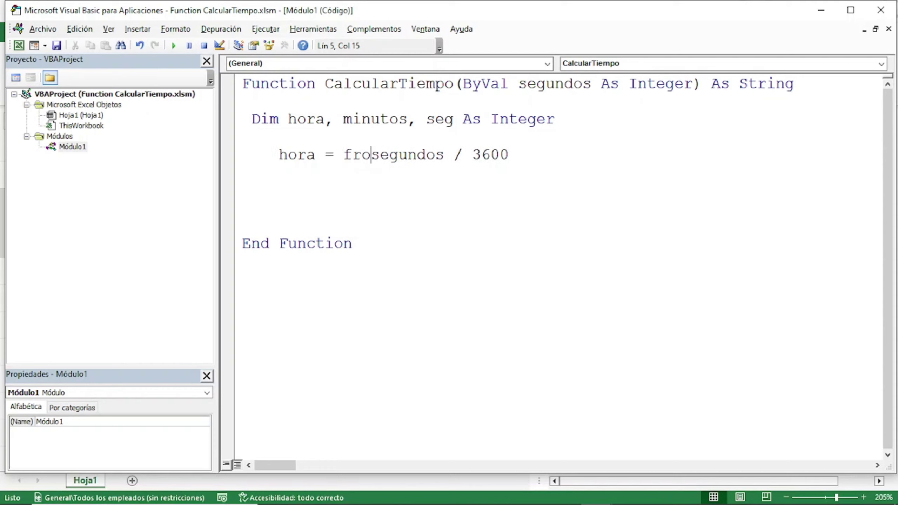
{"action": "key", "text": "BackSpace"}
{"action": "key", "text": "BackSpace"}
{"action": "type", "text": "orma"}
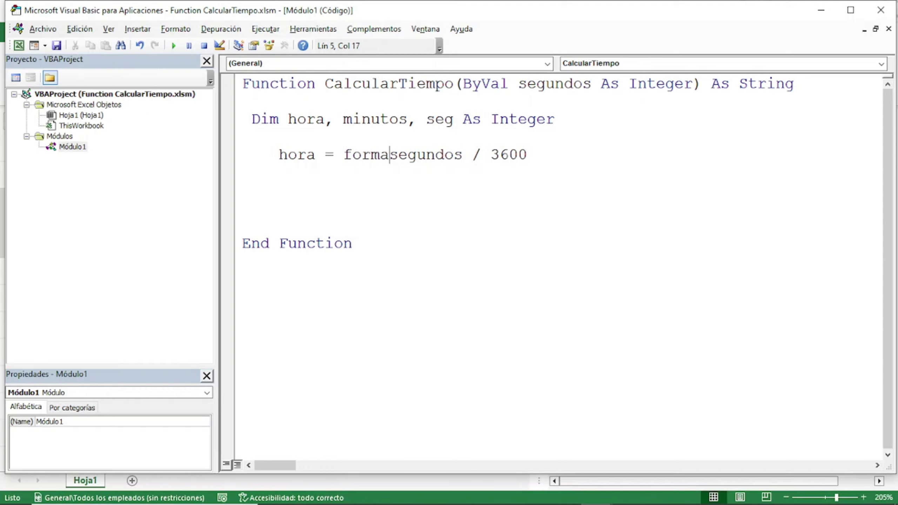
{"action": "type", "text": "t("}
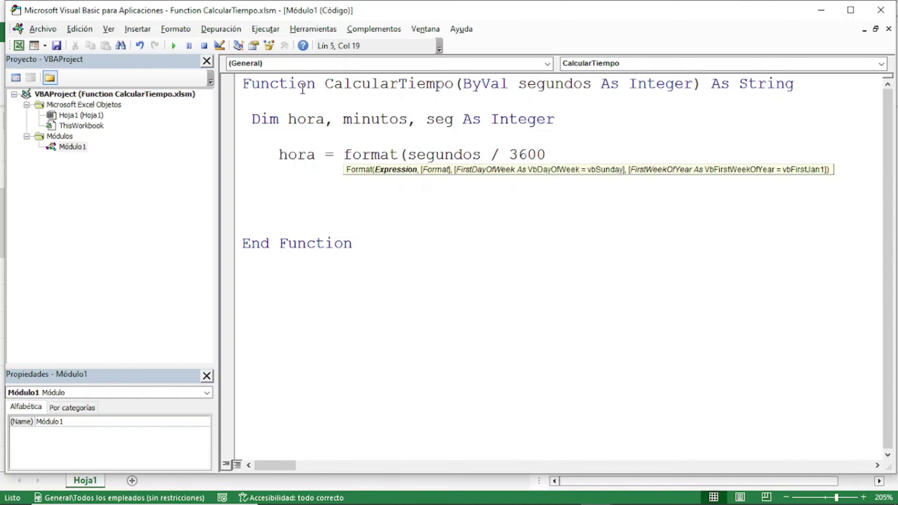
{"action": "key", "text": "Right"}
{"action": "key", "text": "Right"}
{"action": "key", "text": "Right"}
{"action": "key", "text": "Right"}
{"action": "key", "text": "Right"}
{"action": "key", "text": "Right"}
{"action": "type", "text": ",\""}
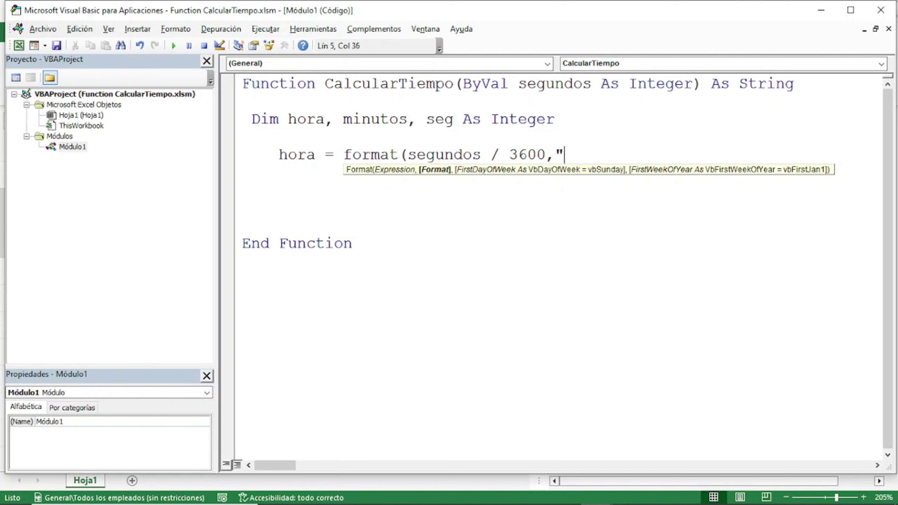
{"action": "type", "text": "00\""}
{"action": "type", "text": ")"}
{"action": "key", "text": "Return"}
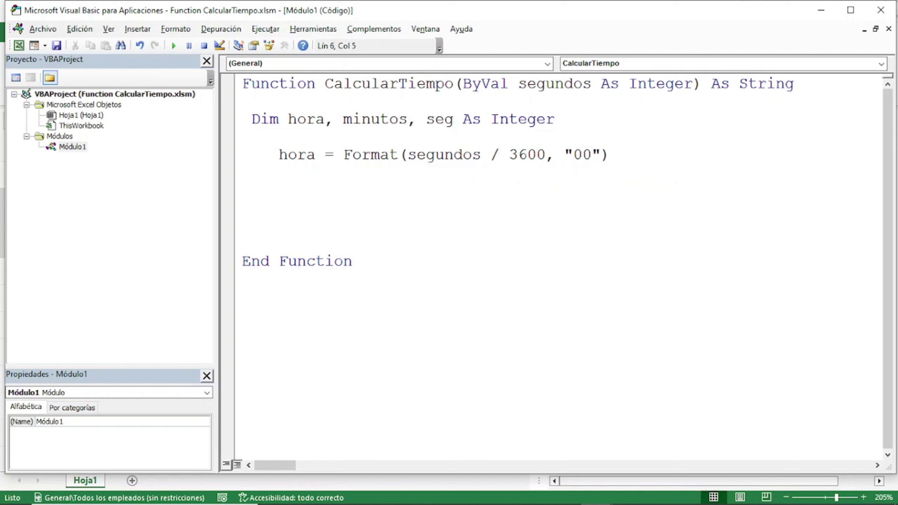
Add the line minutos = (segundos Mod 3600) / 60
{"action": "type", "text": "minuto"}
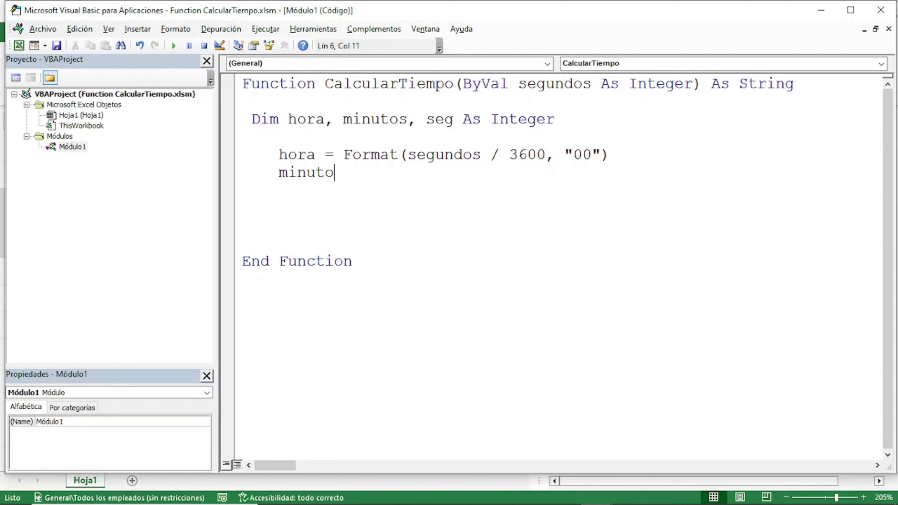
{"action": "type", "text": "s = "}
{"action": "type", "text": "(s"}
{"action": "type", "text": "eung"}
{"action": "key", "text": "BackSpace"}
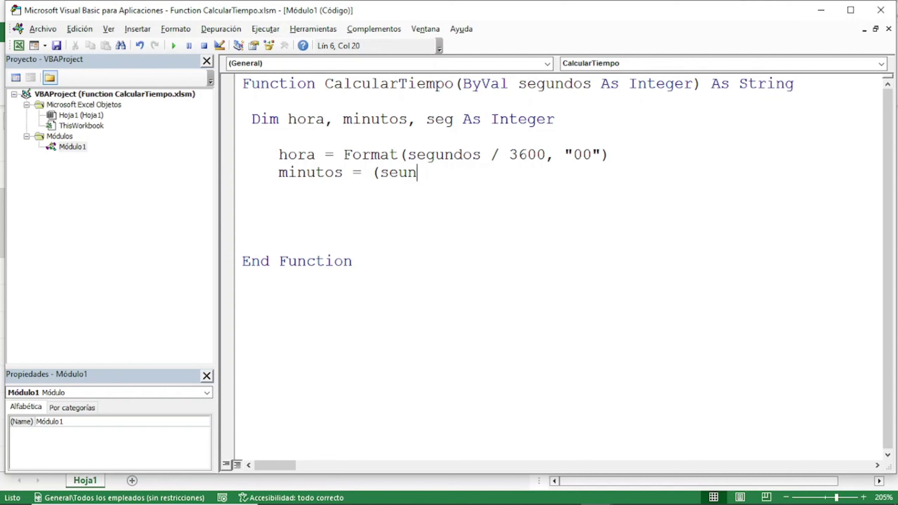
{"action": "key", "text": "BackSpace"}
{"action": "key", "text": "BackSpace"}
{"action": "type", "text": "gundos "}
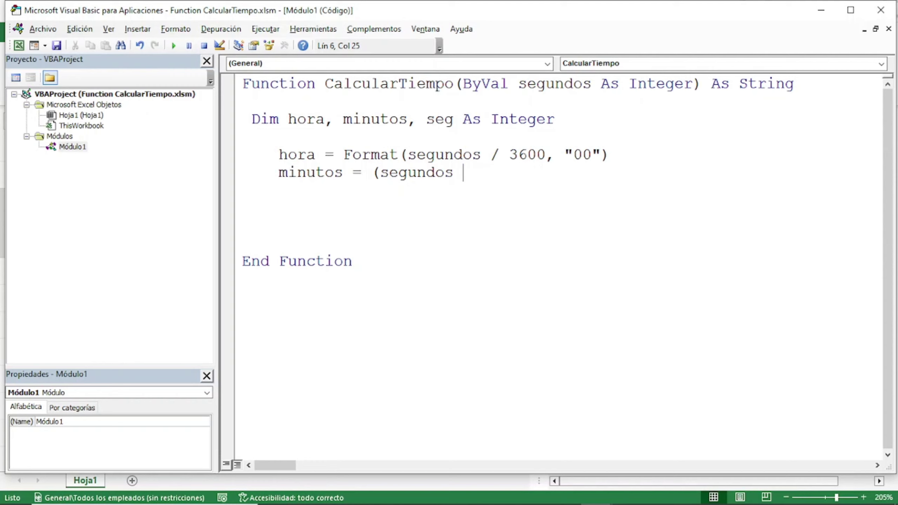
{"action": "type", "text": "mod"}
{"action": "type", "text": " 3600"}
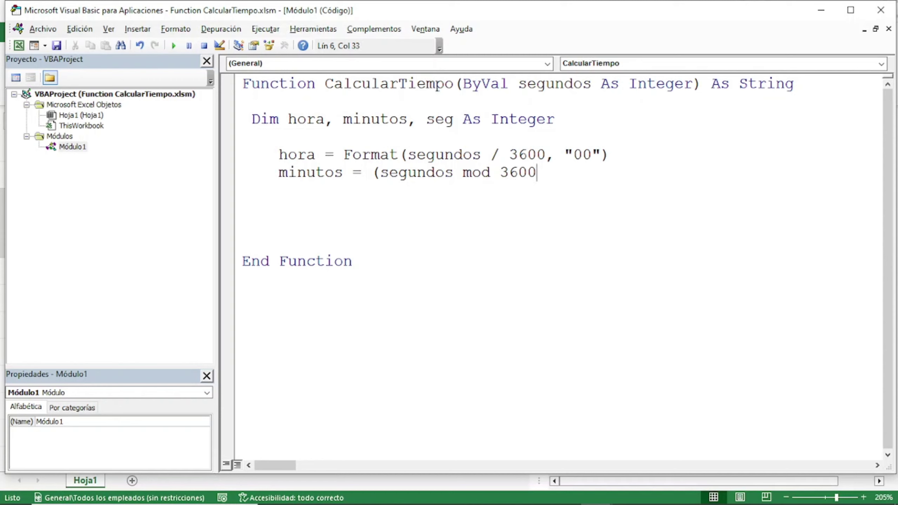
{"action": "type", "text": ")"}
{"action": "type", "text": "/"}
{"action": "type", "text": "6"}
{"action": "type", "text": "0"}
{"action": "key", "text": "Return"}
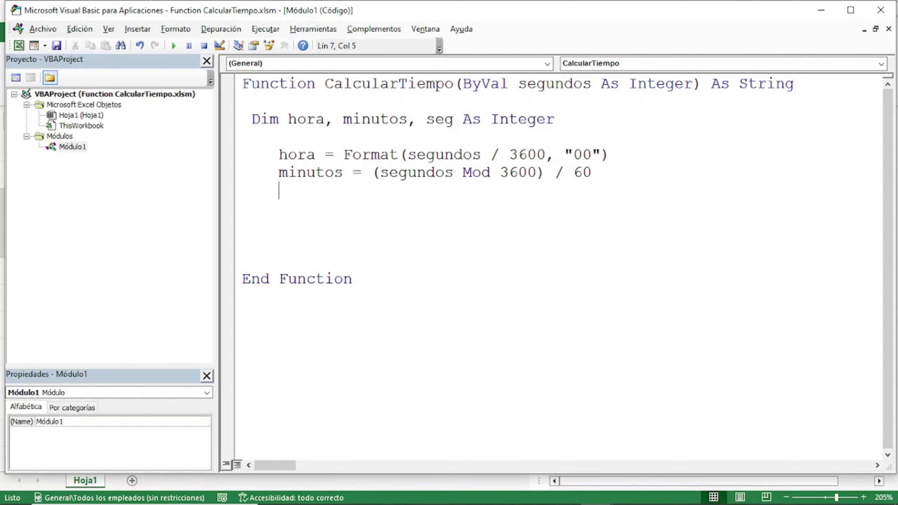
Add the line seg = (segundos Mod 3600) Mod 60 for the leftover seconds
{"action": "type", "text": "seg "}
{"action": "type", "text": "="}
{"action": "type", "text": "segundo"}
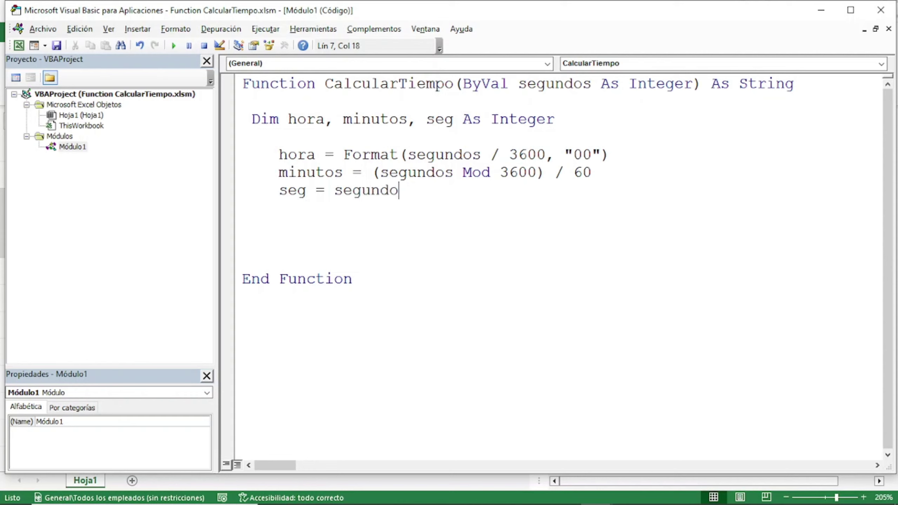
{"action": "type", "text": "s"}
{"action": "key", "text": "Left"}
{"action": "key", "text": "Left"}
{"action": "key", "text": "Left"}
{"action": "key", "text": "Left"}
{"action": "key", "text": "Left"}
{"action": "key", "text": "Left"}
{"action": "key", "text": "Left"}
{"action": "type", "text": "("}
{"action": "key", "text": "Right"}
{"action": "key", "text": "Right"}
{"action": "key", "text": "Right"}
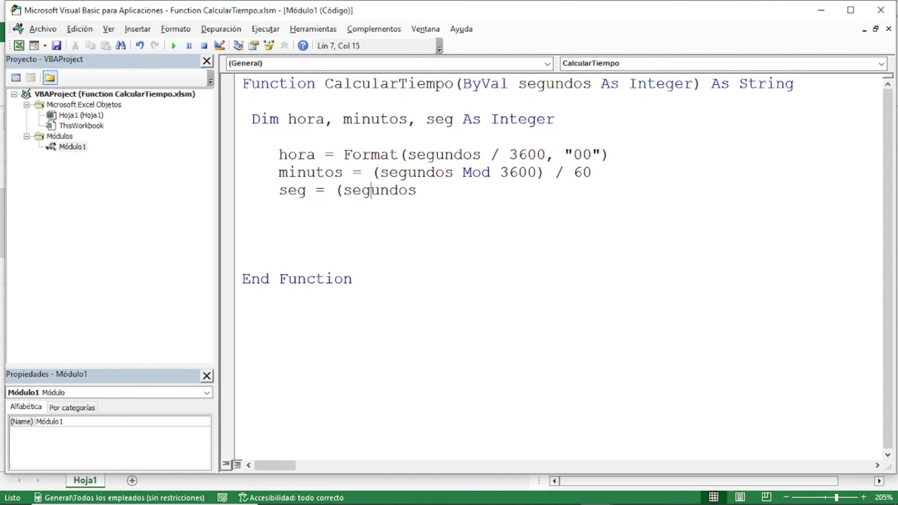
{"action": "key", "text": "Right"}
{"action": "key", "text": "Right"}
{"action": "key", "text": "Right"}
{"action": "key", "text": "Right"}
{"action": "key", "text": "Right"}
{"action": "type", "text": "mo"}
{"action": "type", "text": "d "}
{"action": "type", "text": "3600"}
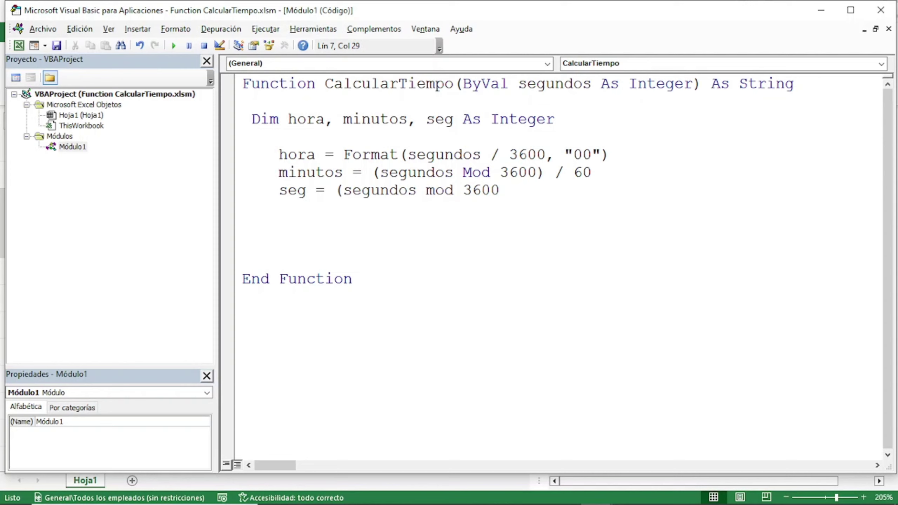
{"action": "type", "text": ")"}
{"action": "type", "text": " mod "}
{"action": "type", "text": "60"}
{"action": "key", "text": "Return"}
{"action": "left_click", "coordinate": [573, 191]}
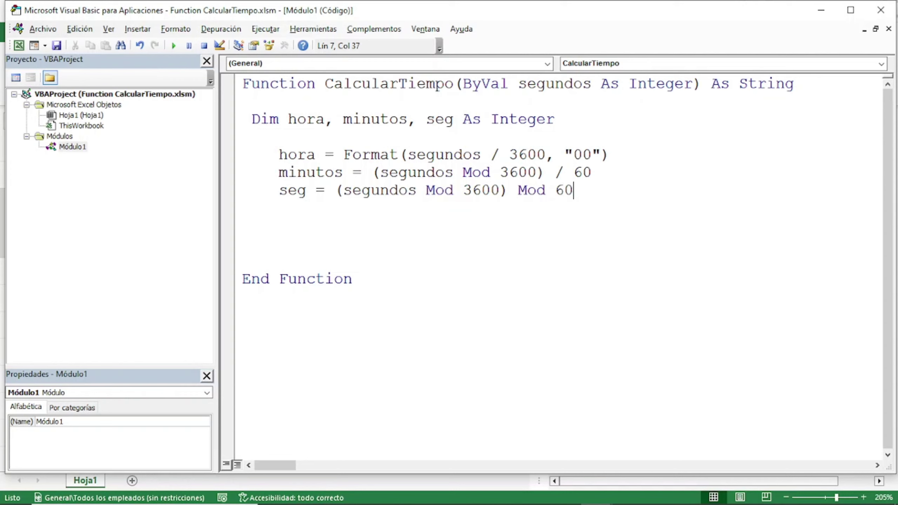
{"action": "left_click", "coordinate": [563, 190]}
{"action": "left_click", "coordinate": [435, 190]}
{"action": "left_click", "coordinate": [353, 190]}
Wrap the seg expression in Format(..., "00") for a two-digit value
{"action": "key", "text": "Left"}
{"action": "key", "text": "Left"}
{"action": "type", "text": "format"}
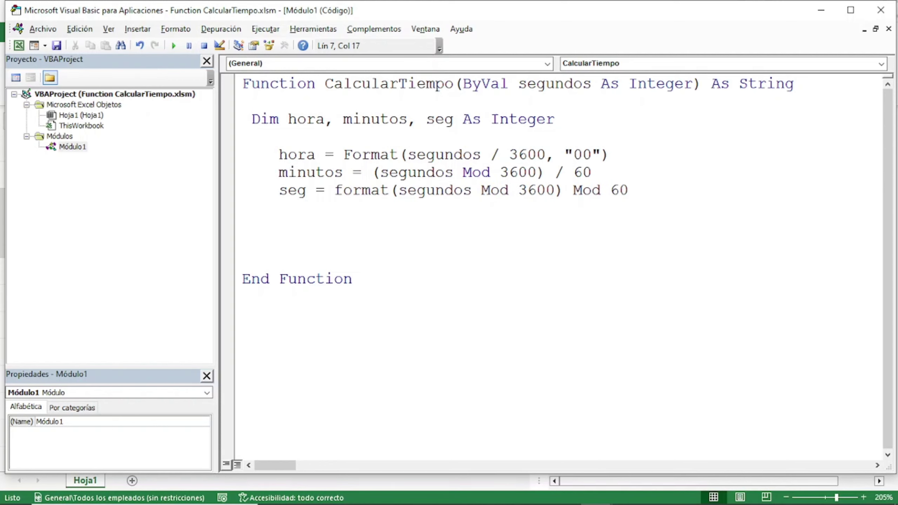
{"action": "type", "text": "("}
{"action": "key", "text": "Right"}
{"action": "key", "text": "Right"}
{"action": "key", "text": "Right"}
{"action": "key", "text": "Right"}
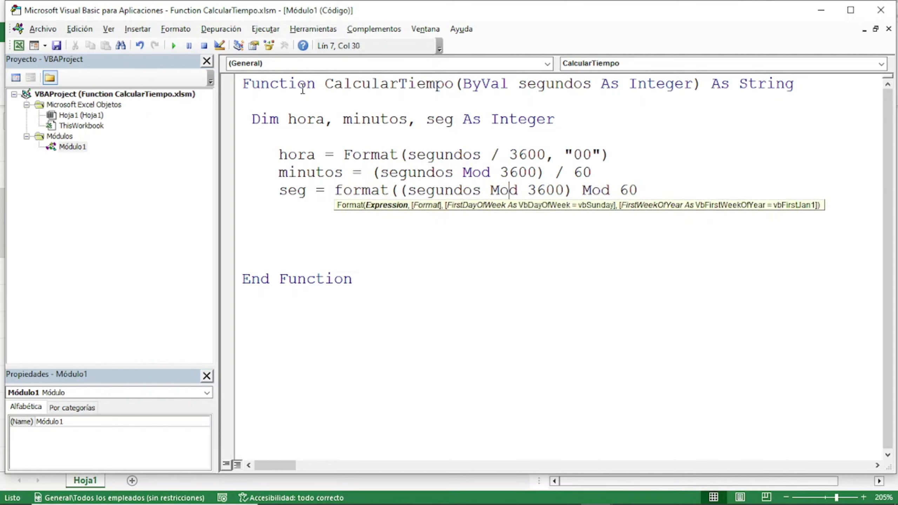
{"action": "key", "text": "Right"}
{"action": "key", "text": "Right"}
{"action": "key", "text": "Right"}
{"action": "key", "text": "Right"}
{"action": "type", "text": ", "}
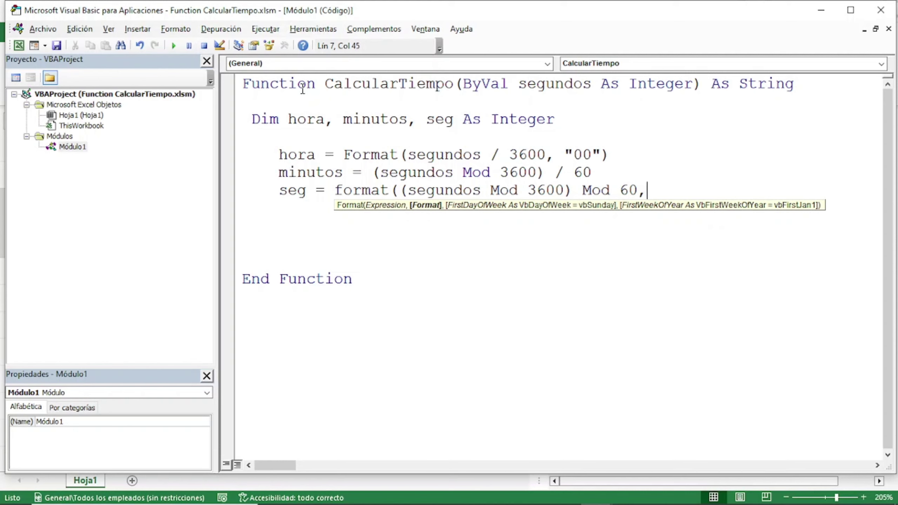
{"action": "type", "text": "\"00"}
{"action": "type", "text": "\")"}
{"action": "key", "text": "Up"}
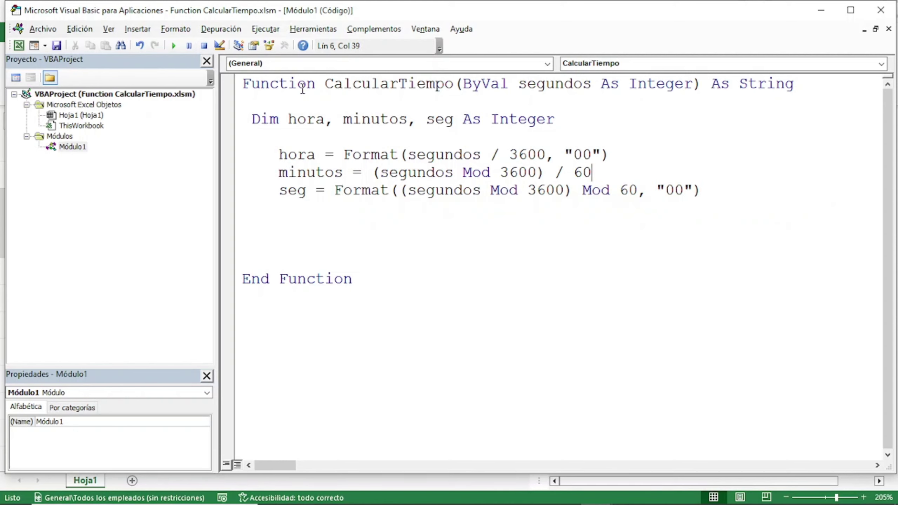
Wrap the minutos expression in Format(..., "00") as well
{"action": "key", "text": "Left"}
{"action": "key", "text": "Left"}
{"action": "key", "text": "Left"}
{"action": "key", "text": "Left"}
{"action": "key", "text": "Left"}
{"action": "key", "text": "Left"}
{"action": "key", "text": "Left"}
{"action": "key", "text": "Left"}
{"action": "key", "text": "Left"}
{"action": "key", "text": "Left"}
{"action": "type", "text": "format"}
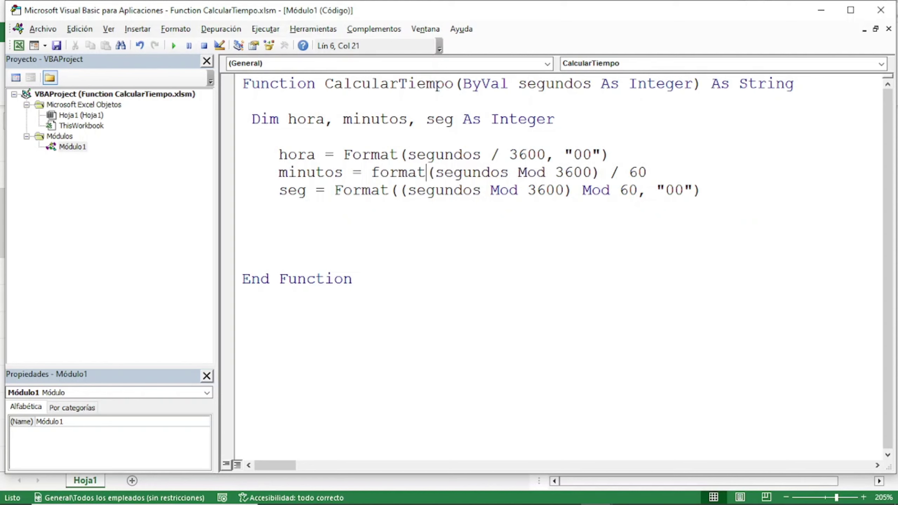
{"action": "type", "text": "("}
{"action": "key", "text": "Right"}
{"action": "key", "text": "Right"}
{"action": "key", "text": "Right"}
{"action": "key", "text": "Right"}
{"action": "key", "text": "Right"}
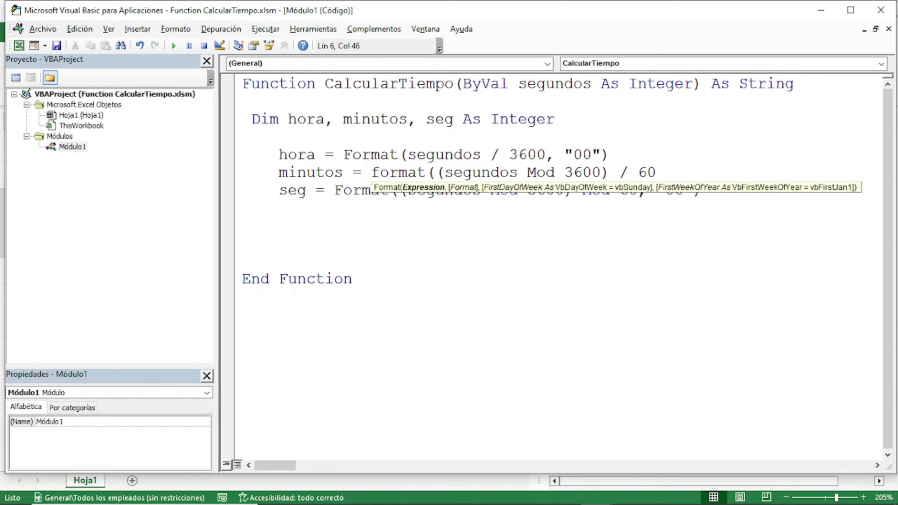
{"action": "type", "text": ", \"00\")"}
{"action": "key", "text": "Down"}
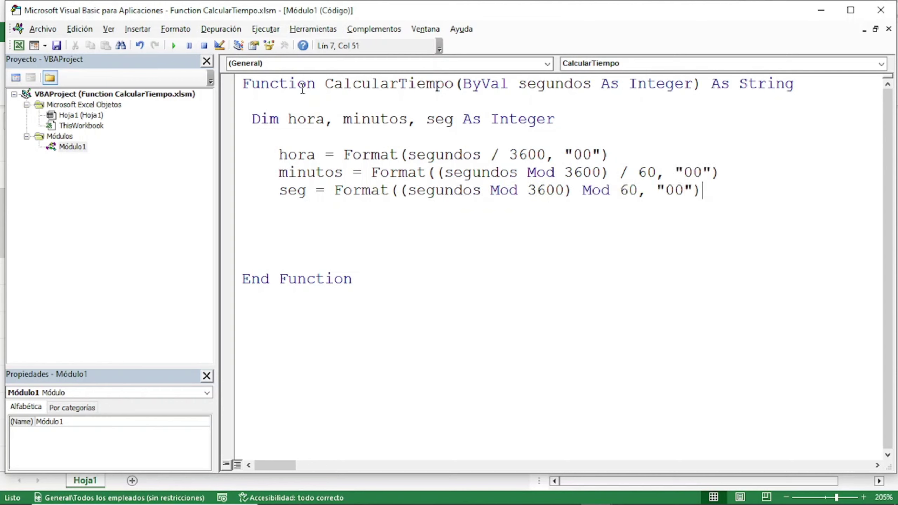
{"action": "key", "text": "Down"}
{"action": "key", "text": "Down"}
{"action": "key", "text": "Up"}
Add the return line CalcularTiempo = hora & ":" & minutos & ":" & seg before End Function
{"action": "key", "text": "Return"}
{"action": "type", "text": "ca"}
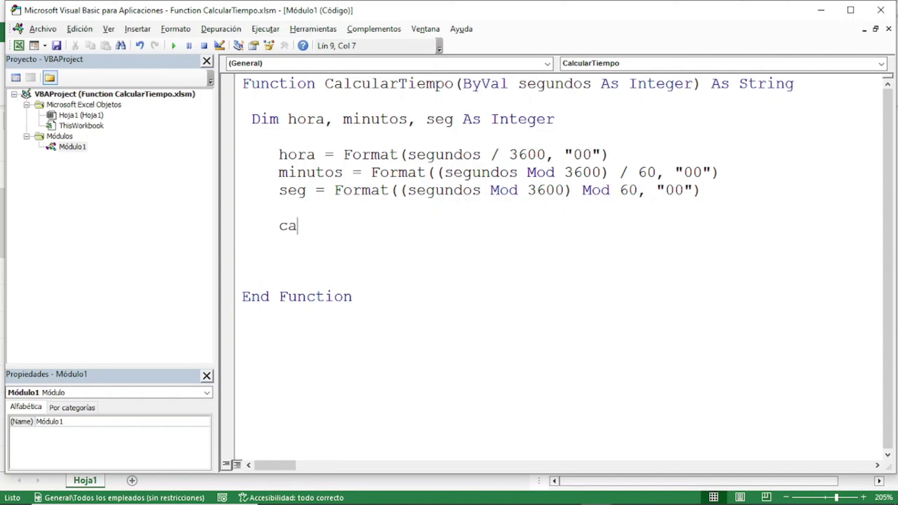
{"action": "key", "text": "BackSpace"}
{"action": "key", "text": "BackSpace"}
{"action": "type", "text": "c"}
{"action": "key", "text": "ctrl+space"}
{"action": "type", "text": "a"}
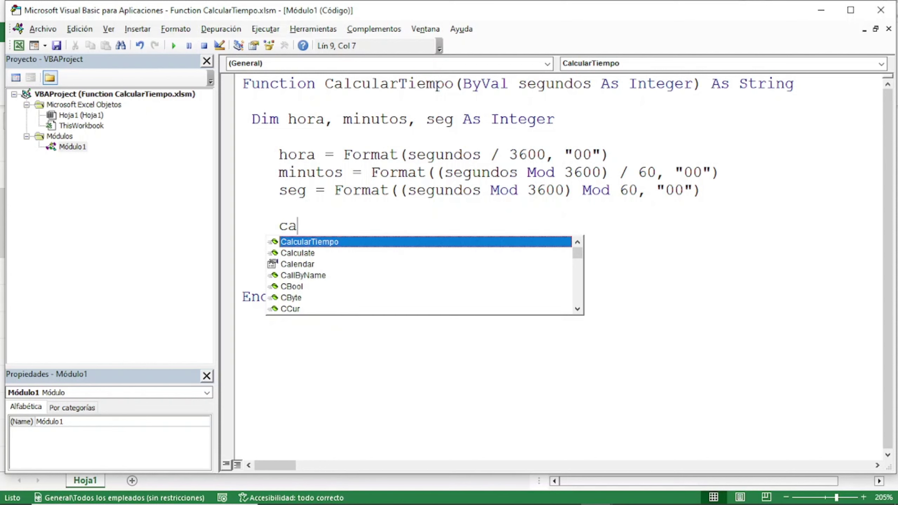
{"action": "key", "text": "Tab"}
{"action": "type", "text": "= "}
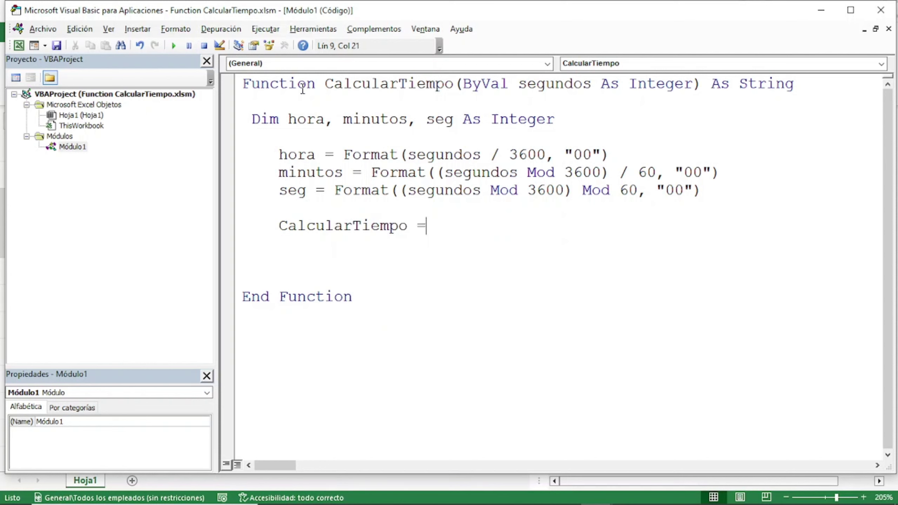
{"action": "type", "text": "ho"}
{"action": "type", "text": "ra & "}
{"action": "type", "text": "\""}
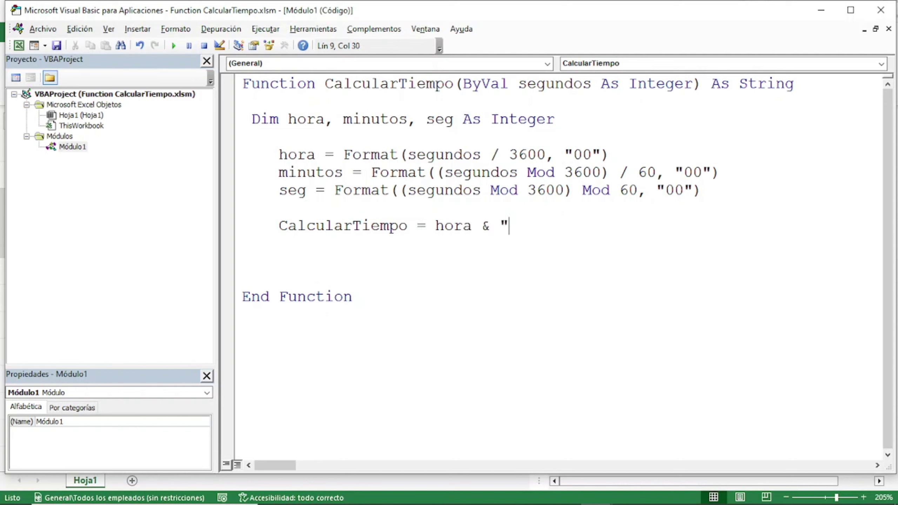
{"action": "type", "text": ":\" &"}
{"action": "type", "text": " s"}
{"action": "type", "text": "eun"}
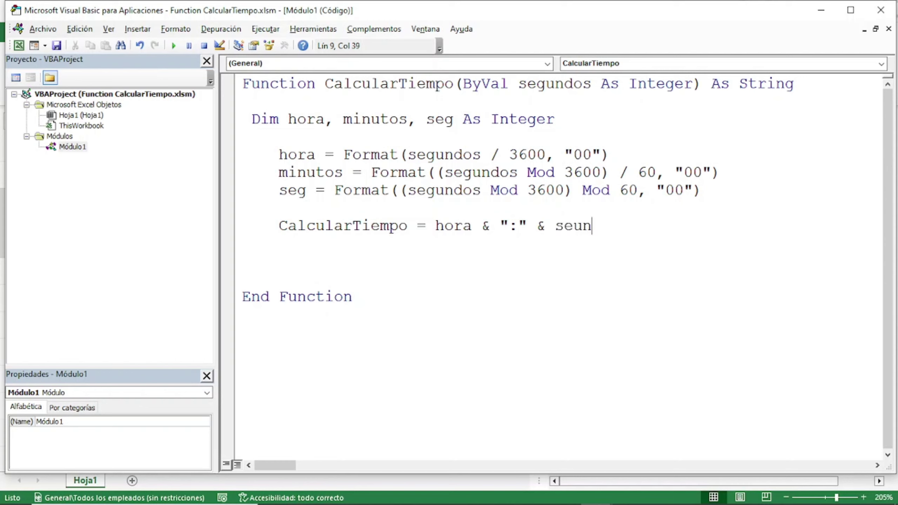
{"action": "key", "text": "BackSpace"}
{"action": "key", "text": "BackSpace"}
{"action": "key", "text": "BackSpace"}
{"action": "key", "text": "BackSpace"}
{"action": "type", "text": "mi"}
{"action": "type", "text": "nutos "}
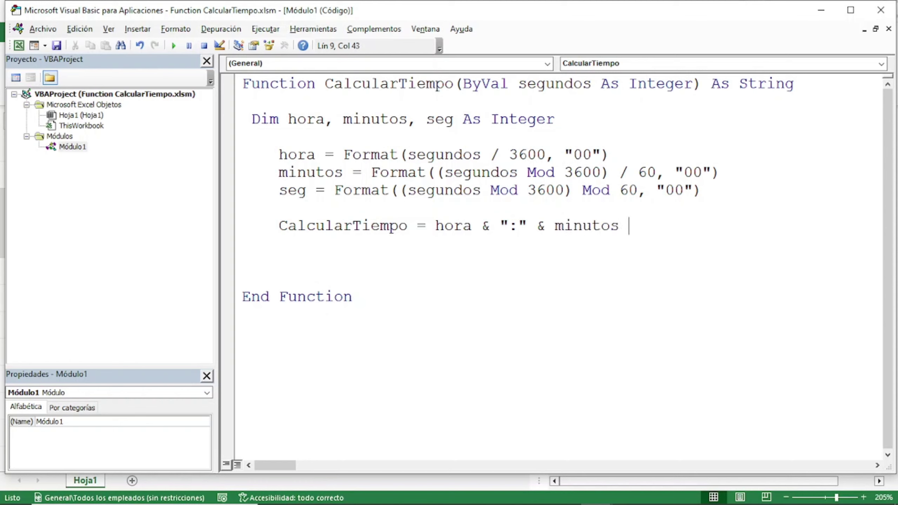
{"action": "type", "text": "& \""}
{"action": "type", "text": ":\""}
{"action": "type", "text": " & "}
{"action": "type", "text": "seg"}
{"action": "left_click", "coordinate": [251, 243]}
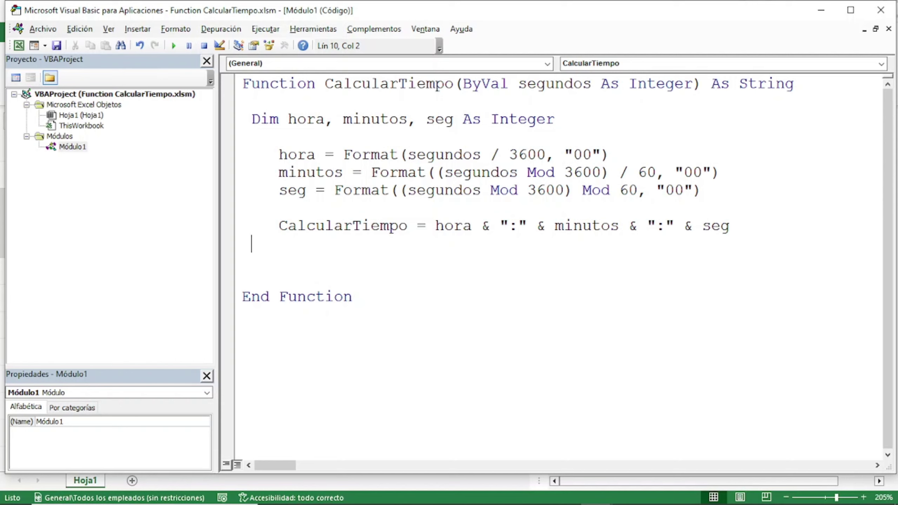
Back on the worksheet, enter =CalcularTiempo(C4) in cell C6, showing 02:01:20
{"action": "left_click", "coordinate": [18, 45]}
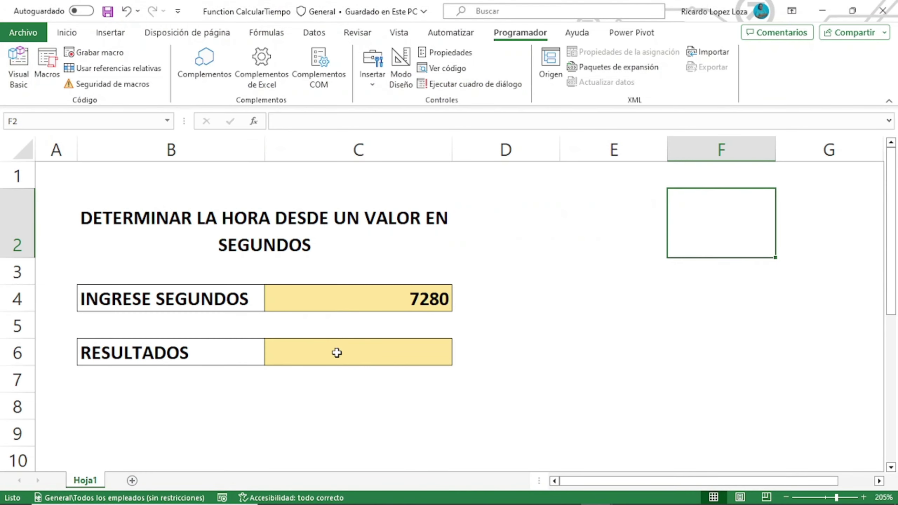
{"action": "left_click", "coordinate": [336, 353]}
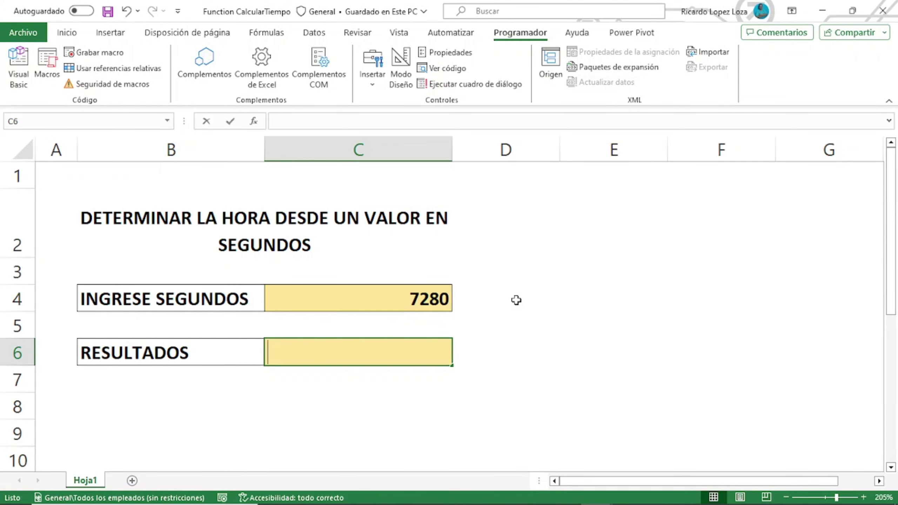
{"action": "type", "text": "=cal"}
{"action": "key", "text": "Tab"}
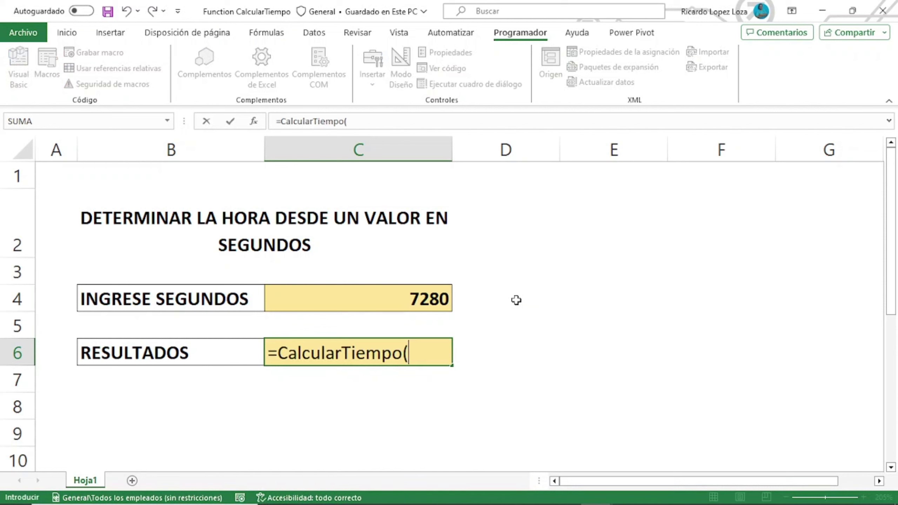
{"action": "key", "text": "Up"}
{"action": "key", "text": "Up"}
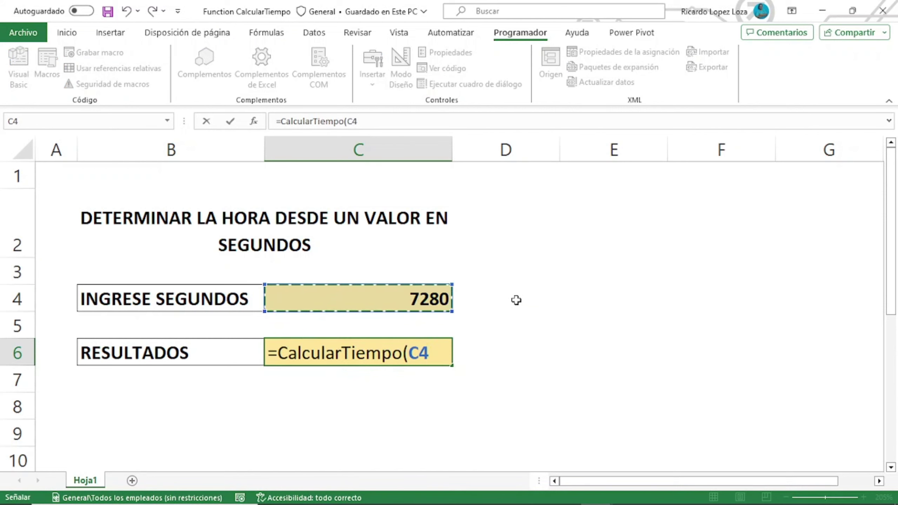
{"action": "type", "text": ")"}
{"action": "key", "text": "Return"}
Recheck the C6 formula, leave it unchanged, and select cell C8
{"action": "key", "text": "Up"}
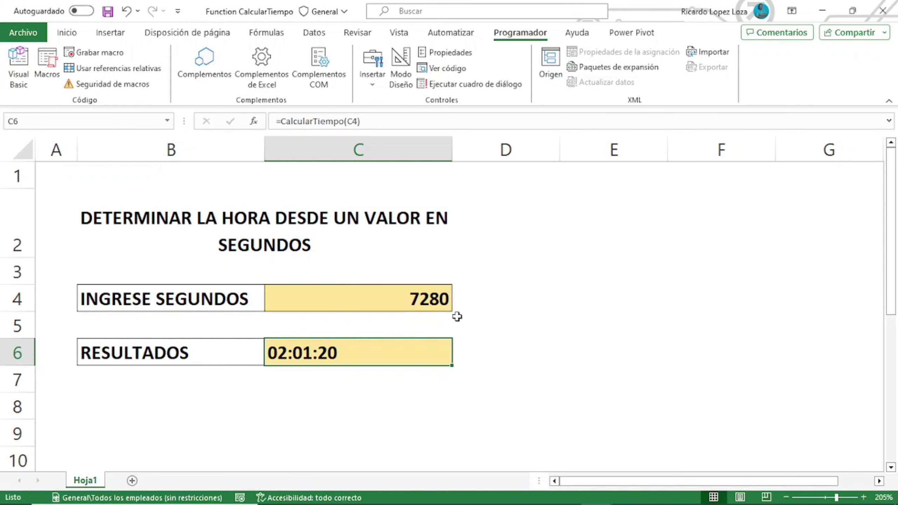
{"action": "double_click", "coordinate": [410, 351]}
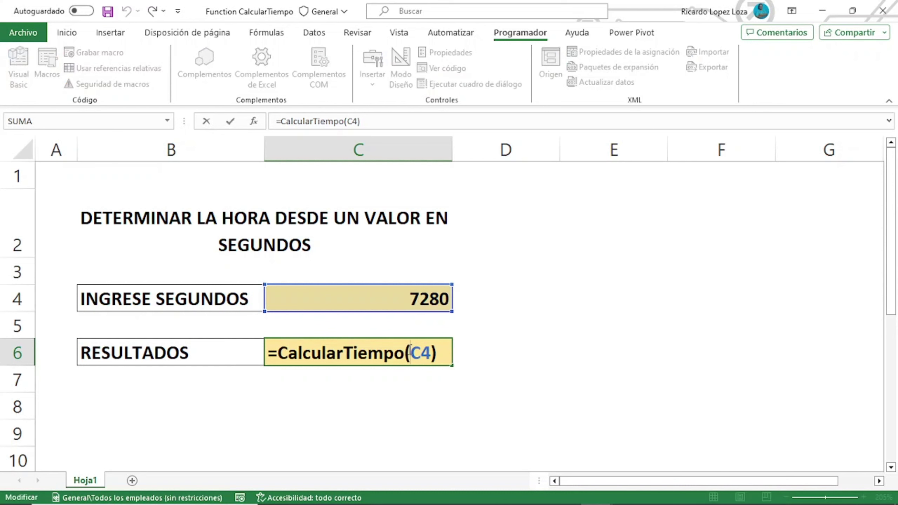
{"action": "key", "text": "Return"}
{"action": "key", "text": "Up"}
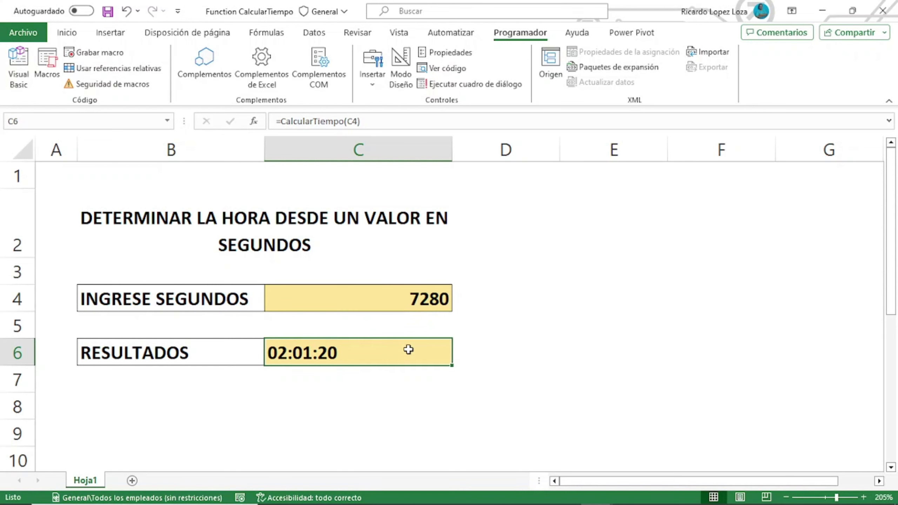
{"action": "left_click", "coordinate": [415, 394]}
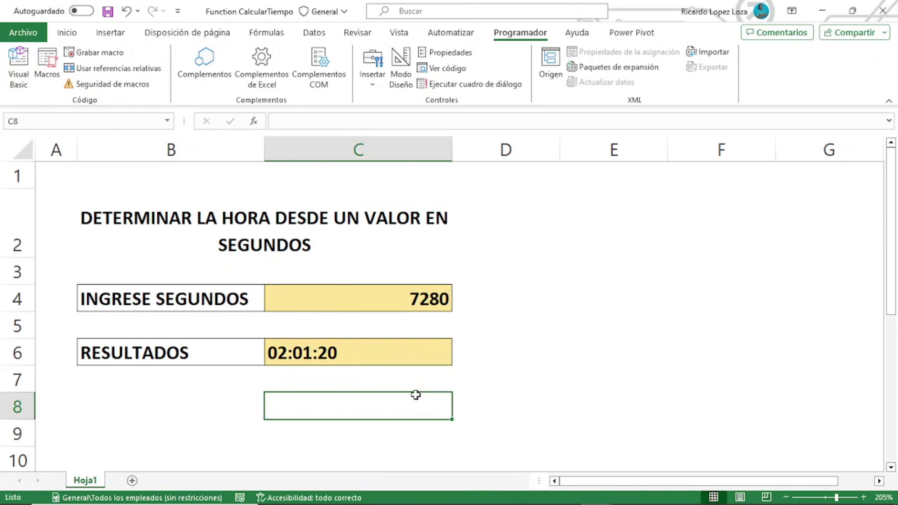